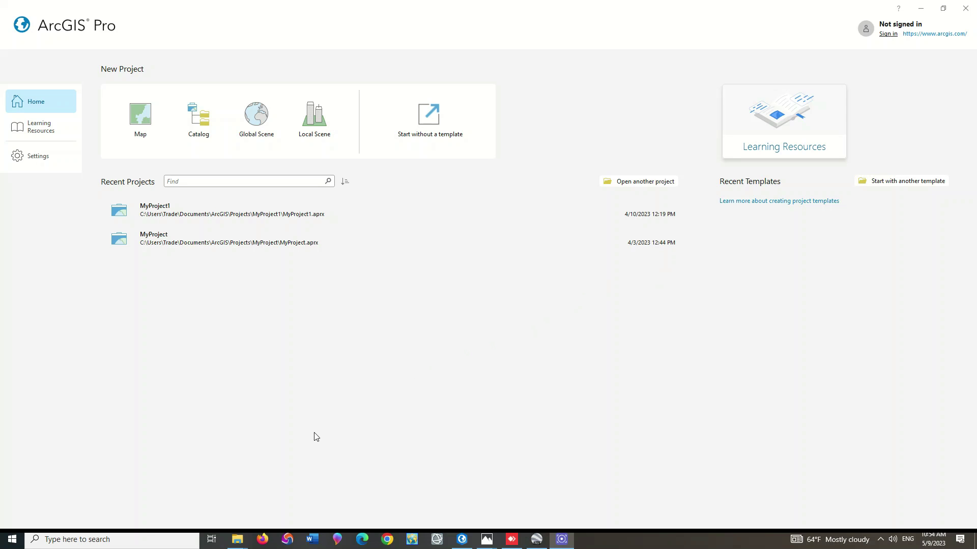
- Look over the T39STR zip archive in the S-2 folder, then minimize File Explorer
mouse_move(237, 539)
left_click(267, 506)
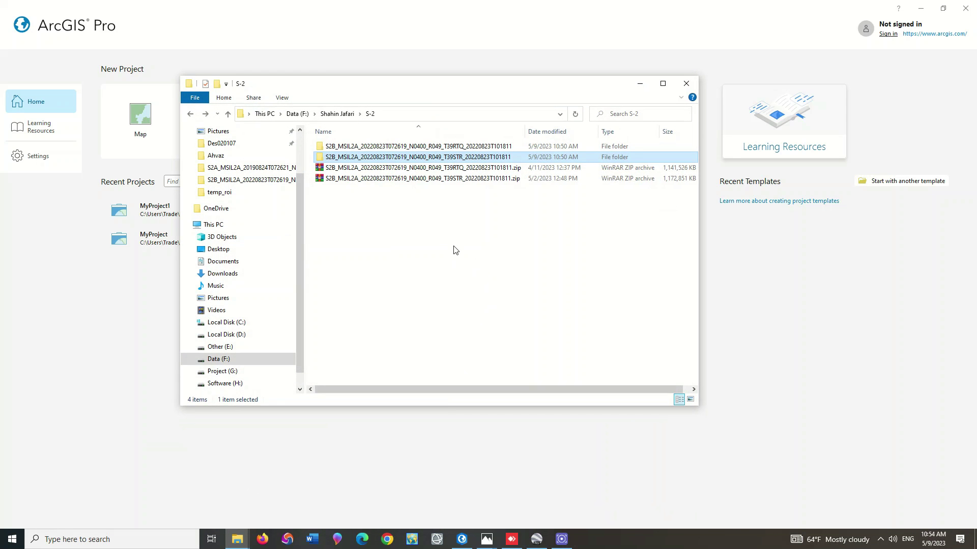
left_click(401, 168)
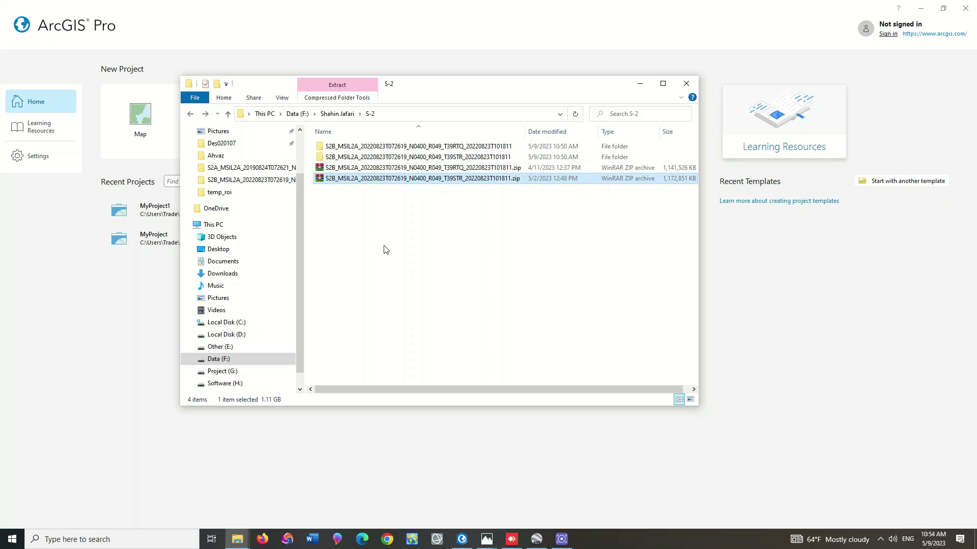
left_click(412, 232)
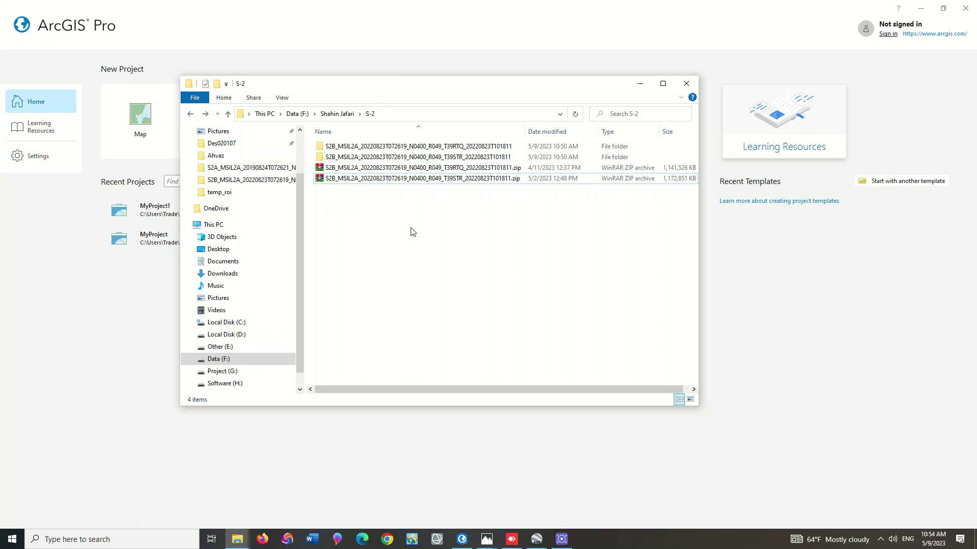
left_click(642, 84)
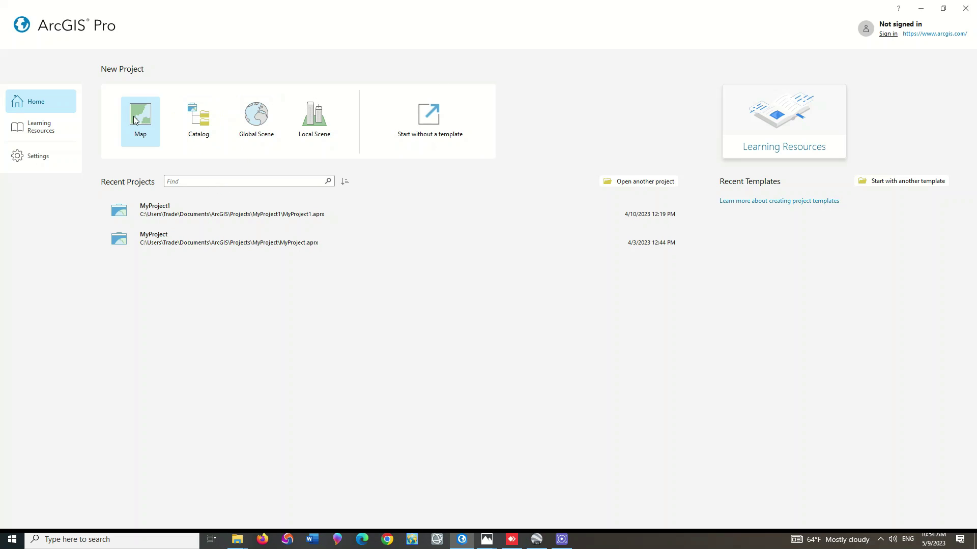
- Create the MyProject2 project from the Map template, accepting the new-project dialog
left_click(135, 120)
left_click(547, 299)
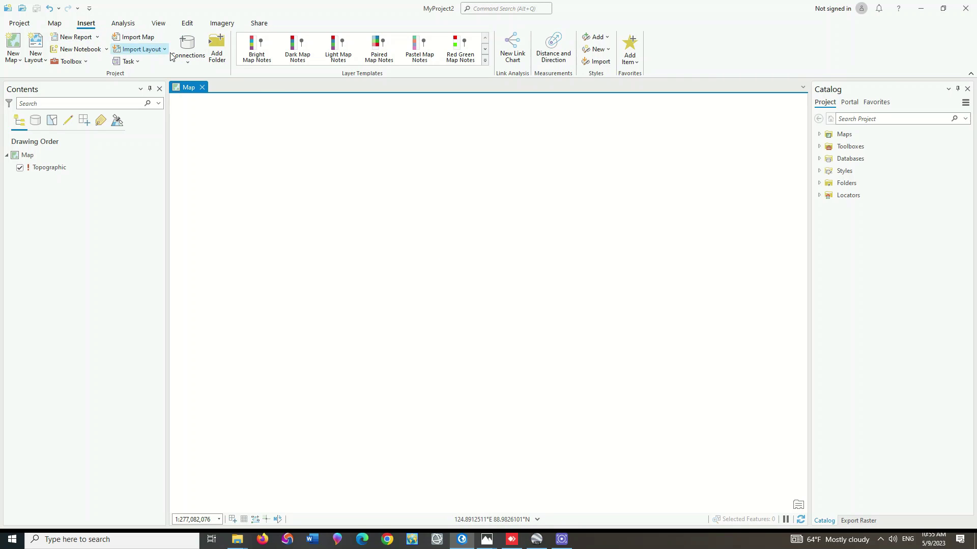
- Add a folder connection to the S-2 data folder using its path copied from File Explorer
left_click(215, 59)
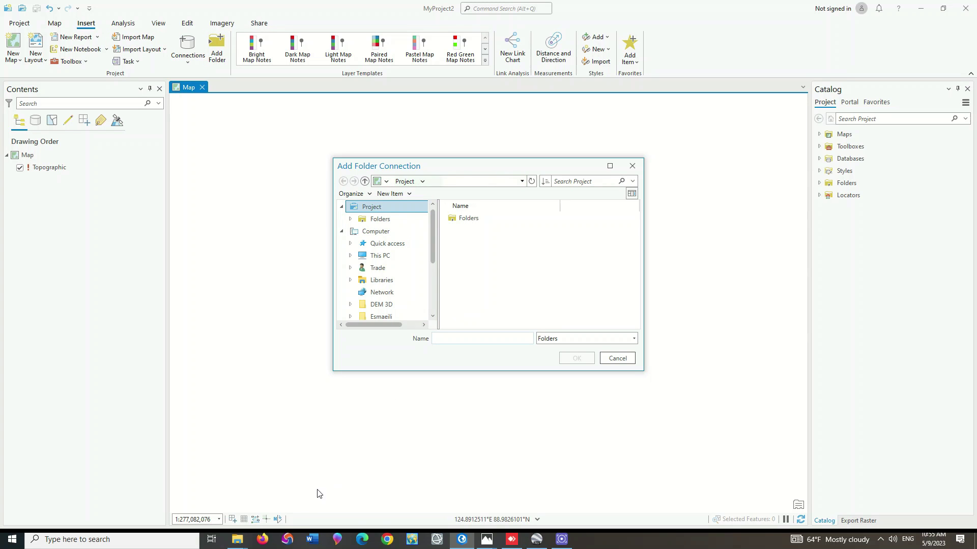
left_click(238, 539)
left_click(267, 523)
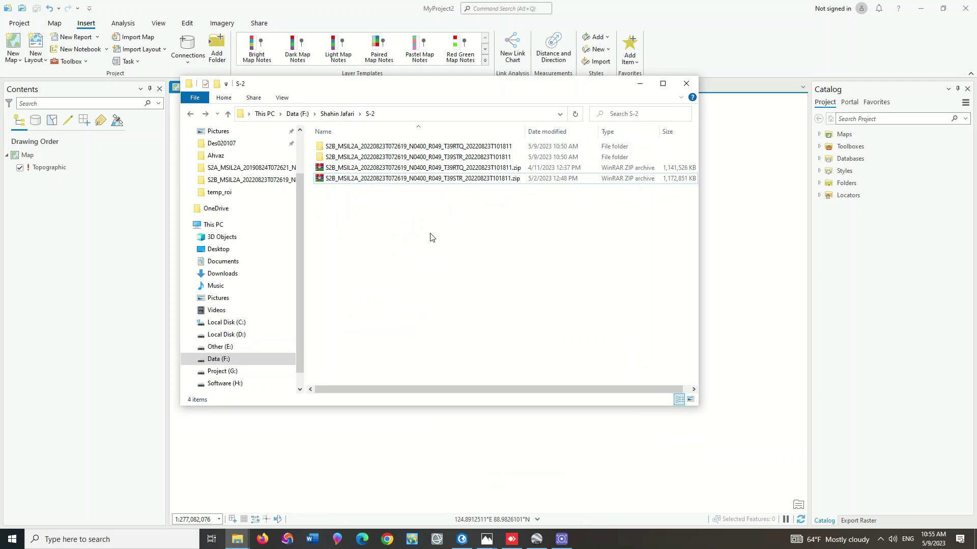
left_click(432, 113)
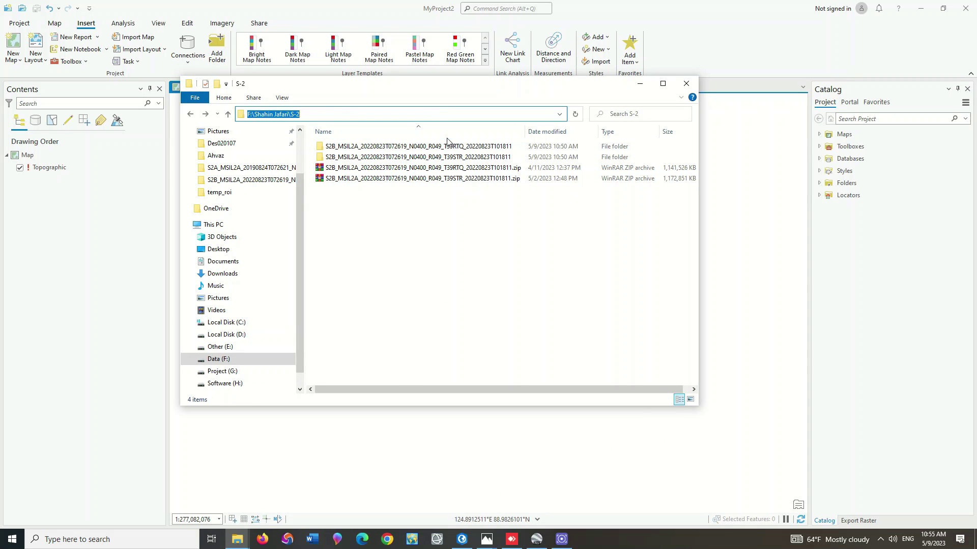
left_click(640, 84)
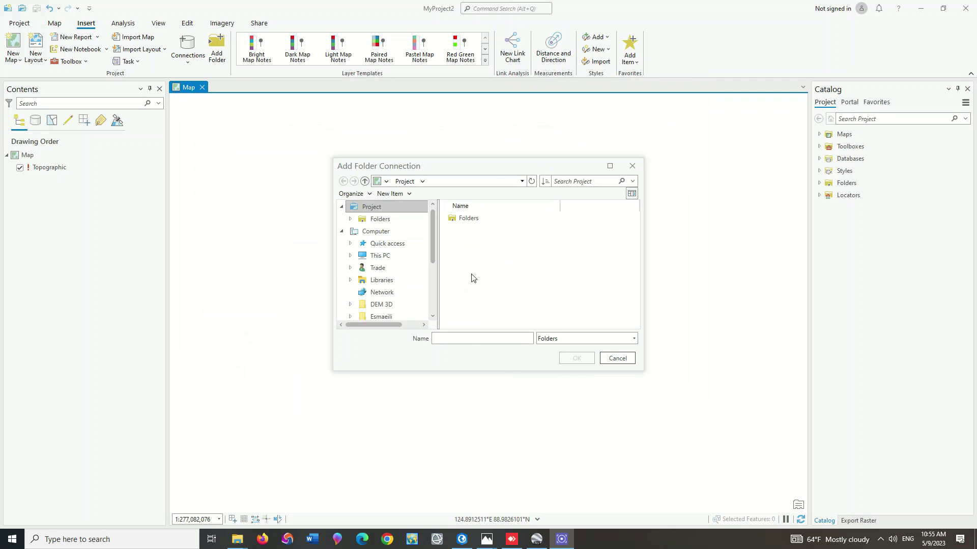
left_click(471, 340)
type("F:\\Shahin Jafari\\S-2")
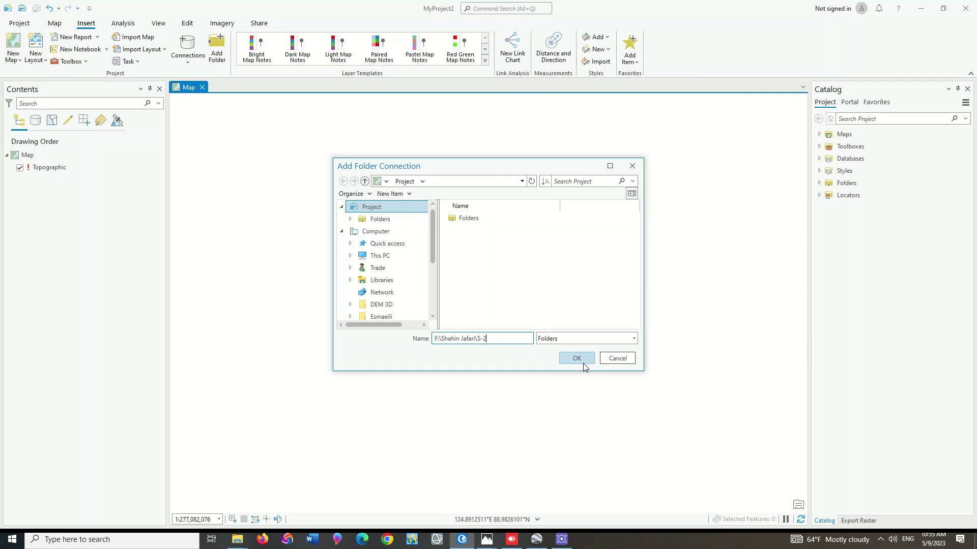
left_click(583, 362)
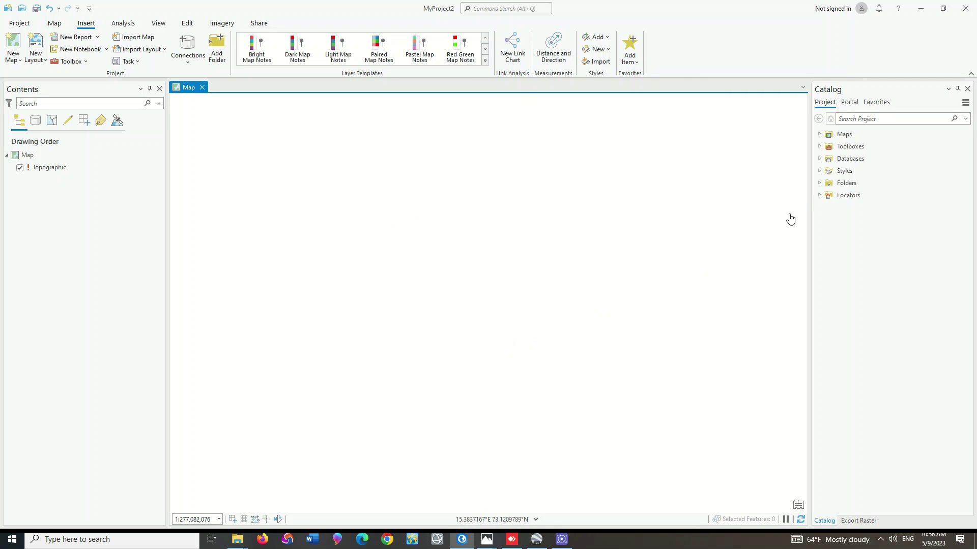
- Expand the S-2 connection in Catalog down to the T39RTQ tile's IMG_DATA > R10m folder
left_click(819, 183)
left_click(827, 208)
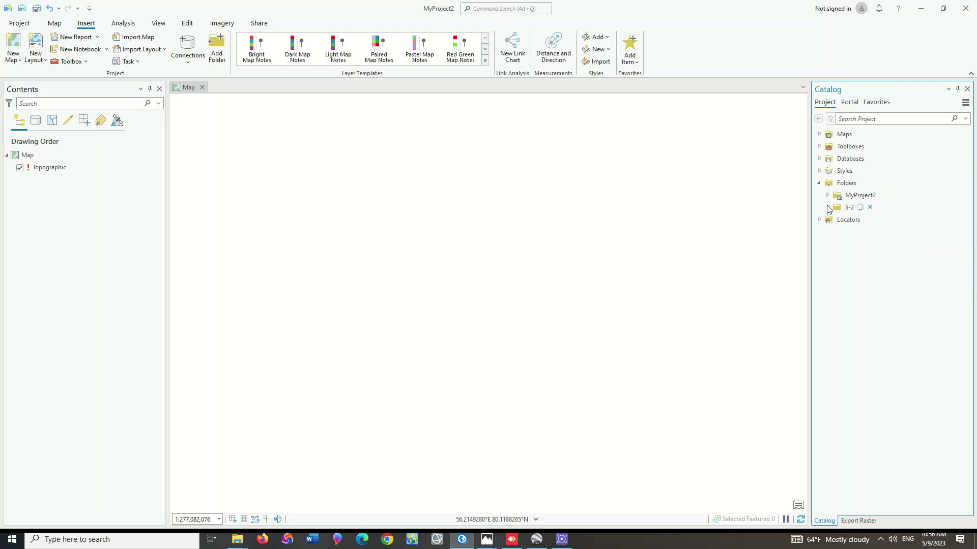
left_click(835, 219)
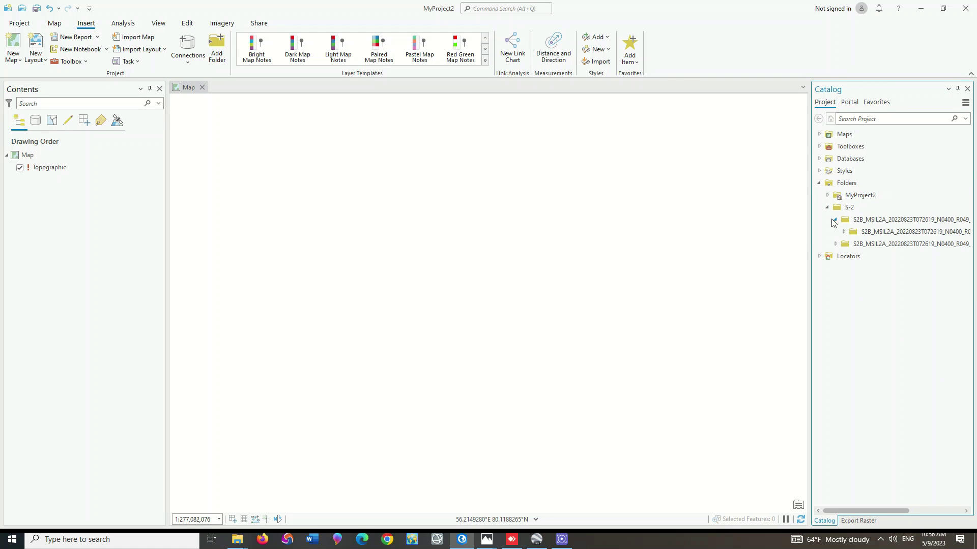
left_click(843, 232)
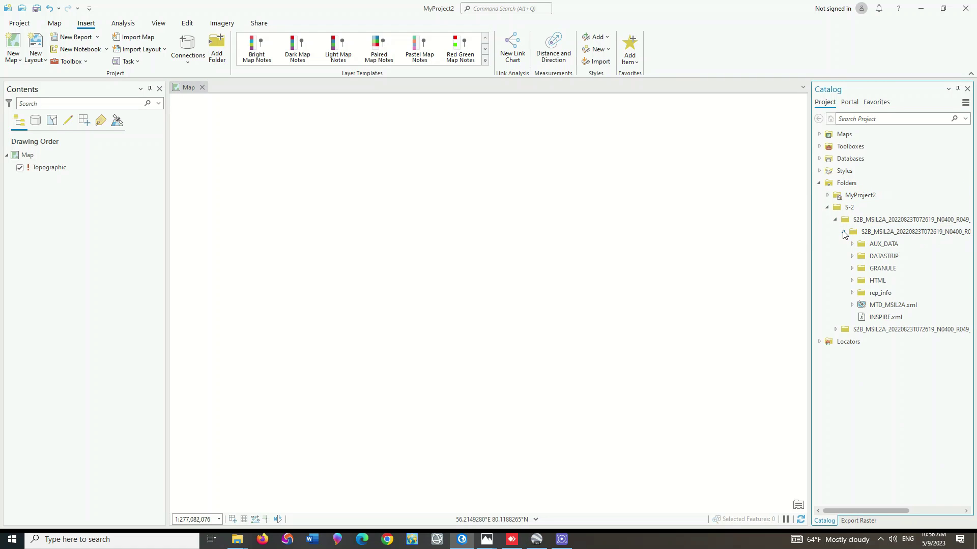
left_click(852, 268)
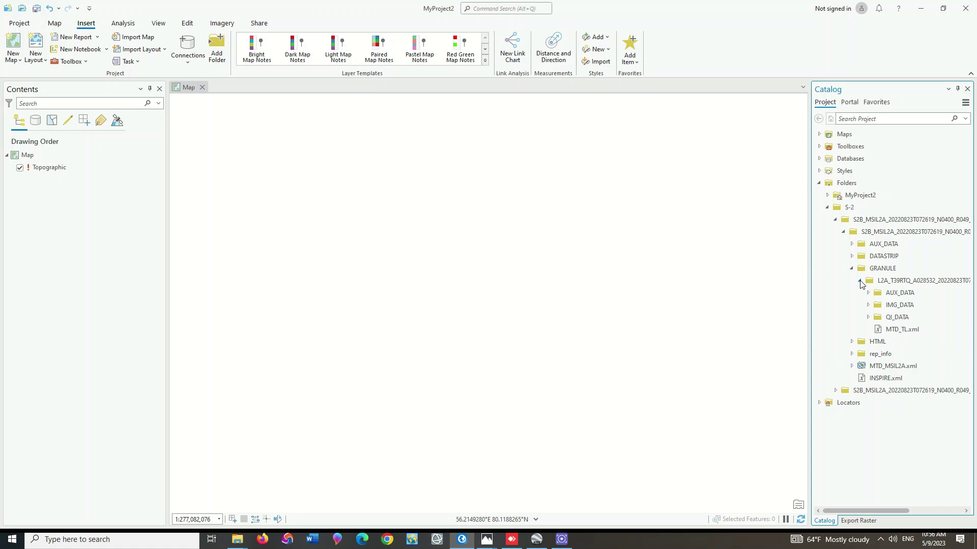
left_click(869, 305)
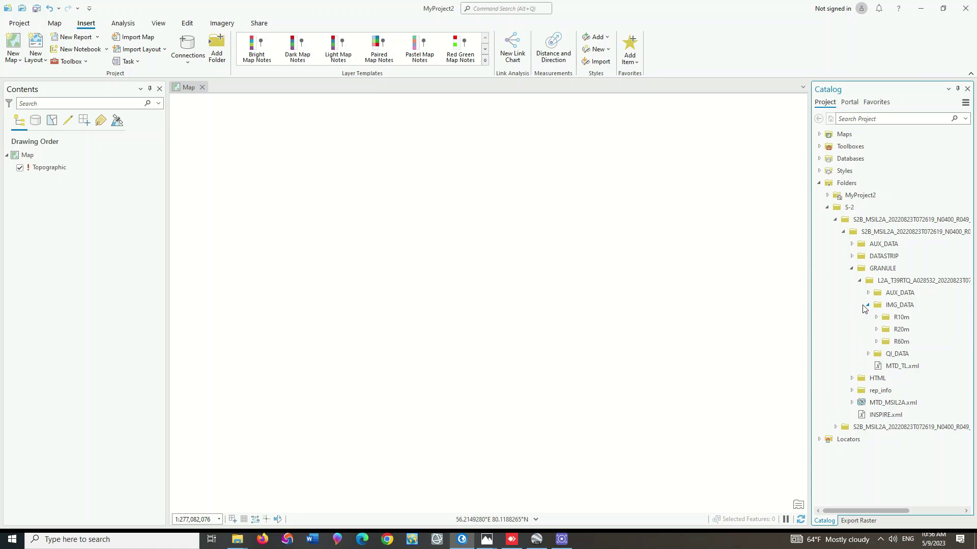
left_click(876, 318)
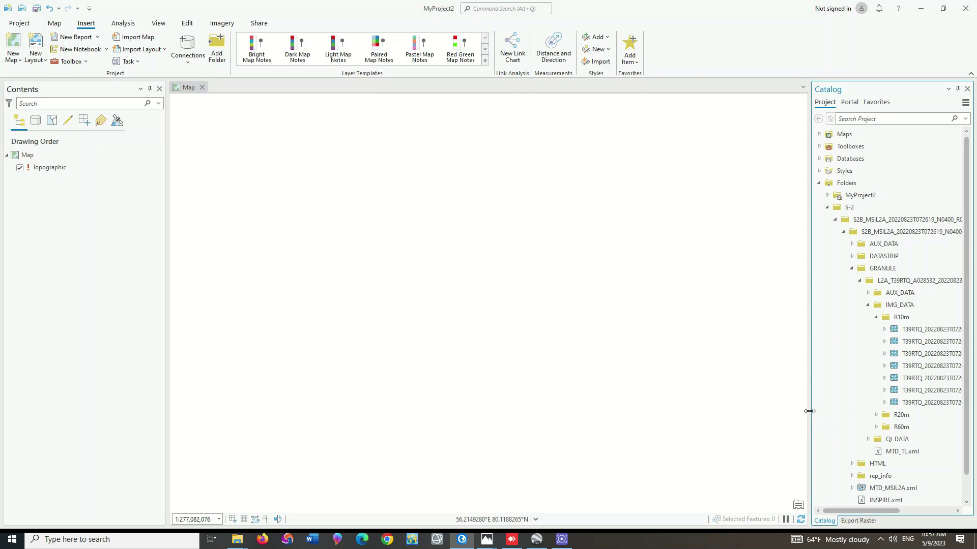
- Widen the Catalog pane and select the T39RTQ B08 band 8 raster
left_click_drag(810, 411, 750, 411)
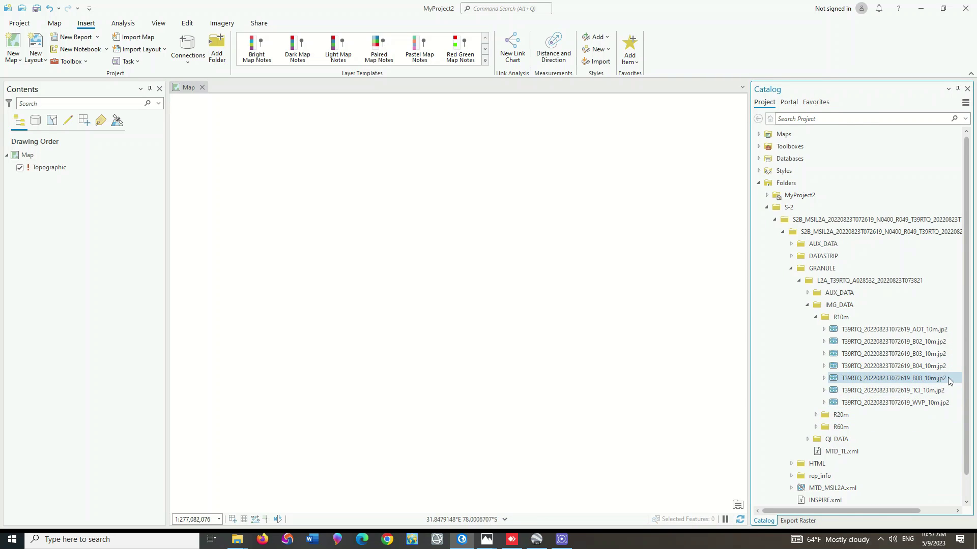
left_click(865, 379)
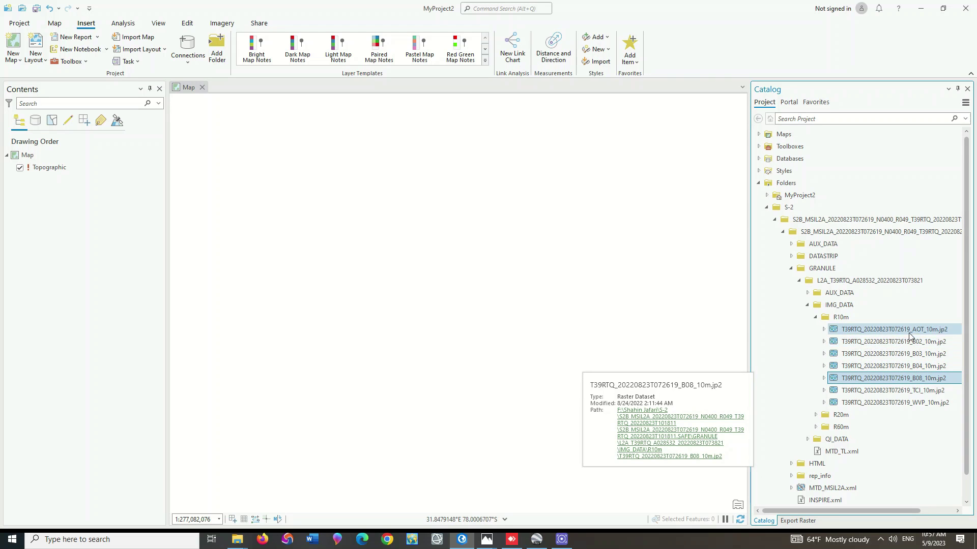
left_click(605, 316)
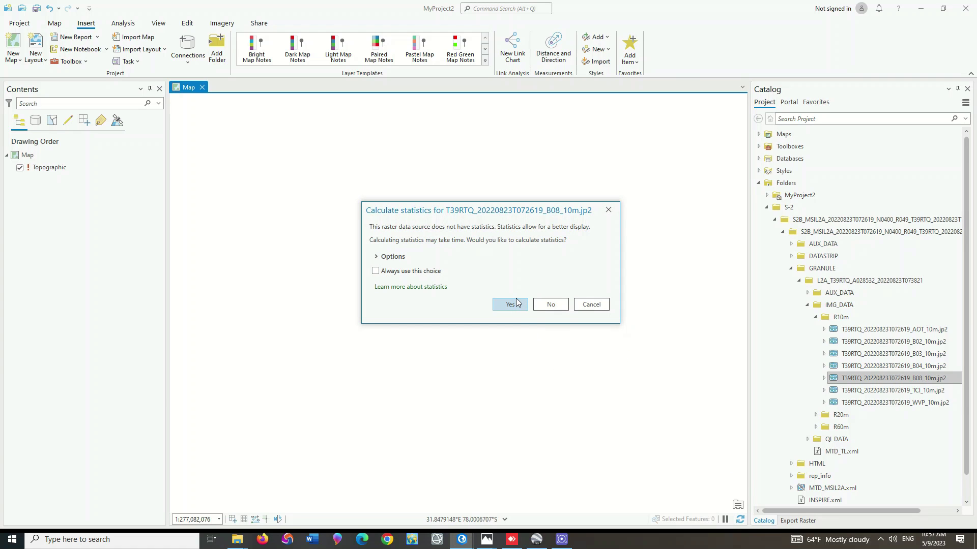
- Calculate statistics for the T39RTQ B08 raster so it displays on the map
left_click(510, 304)
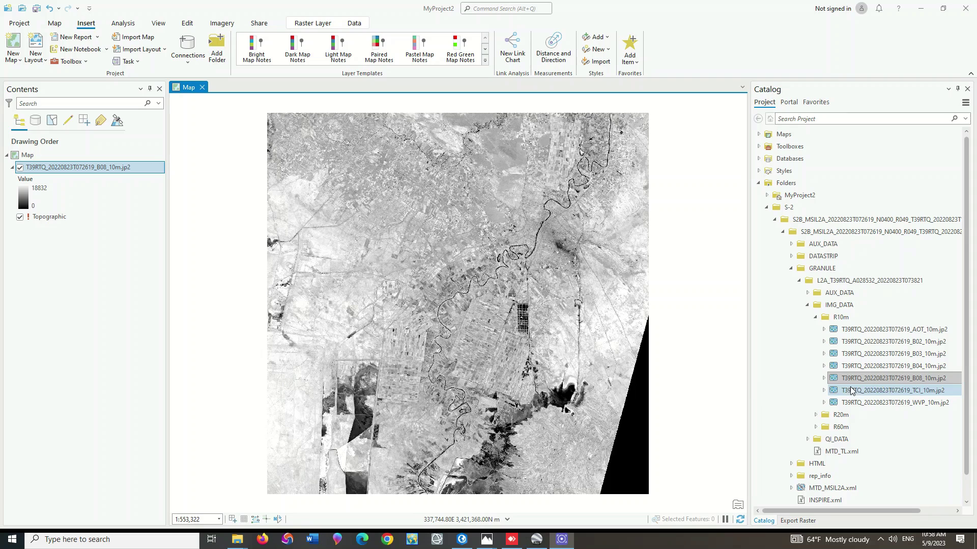
- Collapse the T39RTQ folder and expand the T39STR tile down to its R10m folder
left_click(782, 232)
left_click(775, 245)
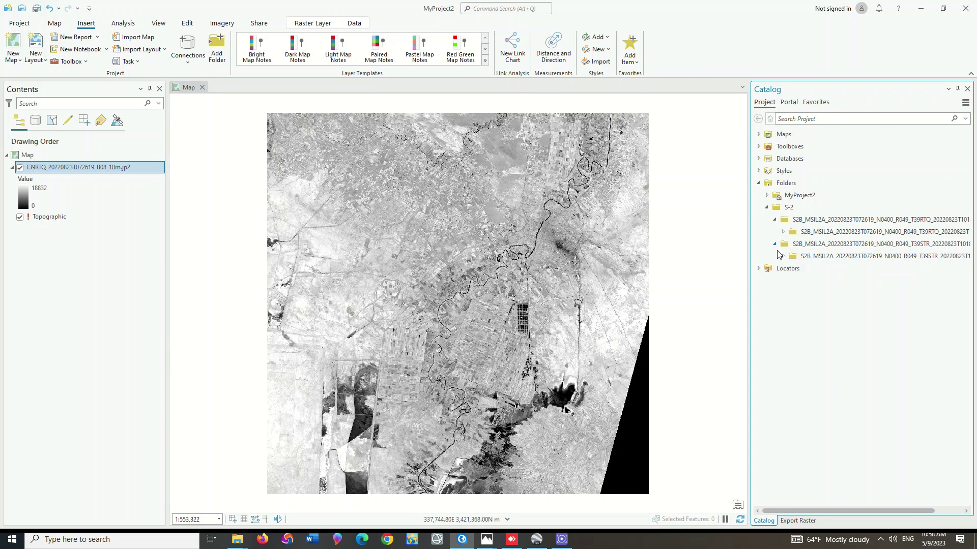
left_click(783, 256)
left_click(791, 293)
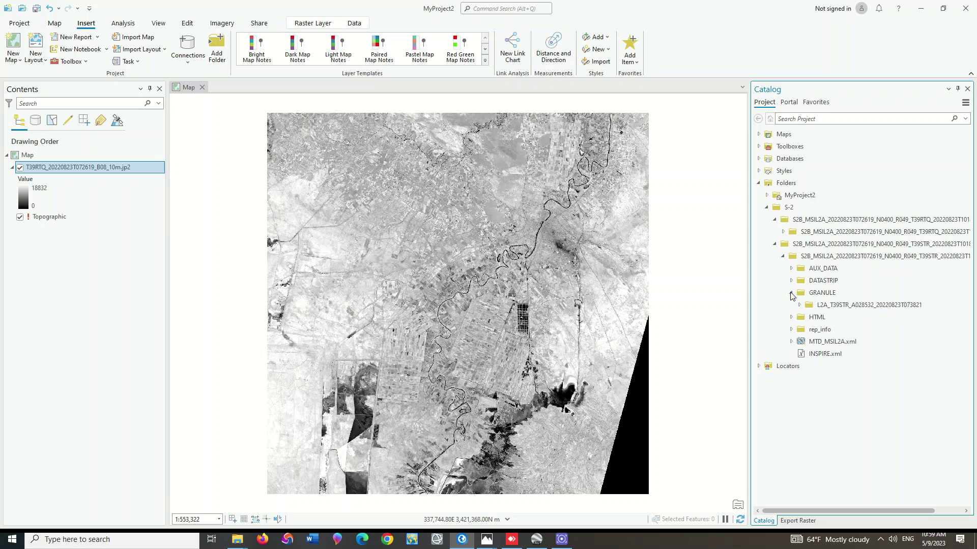
left_click(799, 305)
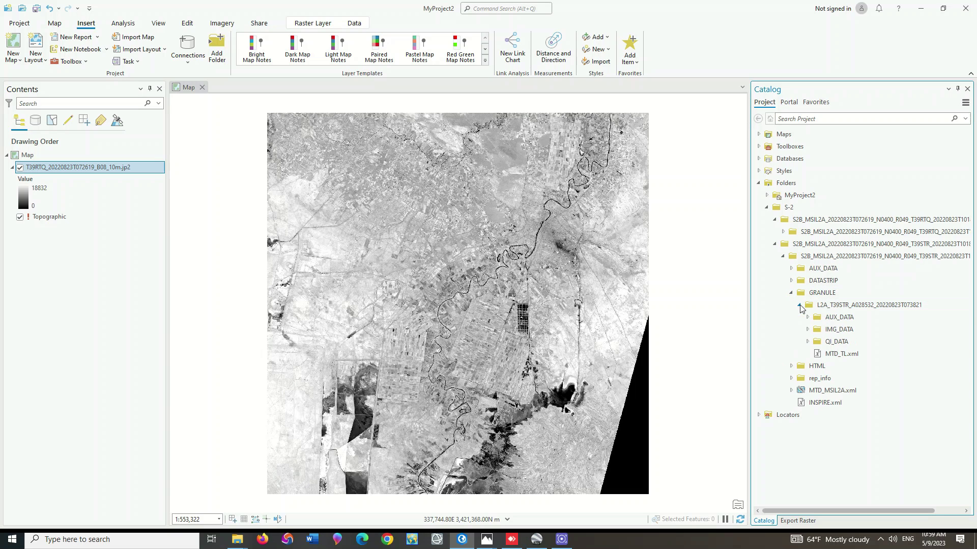
left_click(808, 329)
left_click(816, 342)
- Drag the T39STR B08_10m.jp2 onto the map and calculate its statistics
left_click(903, 403)
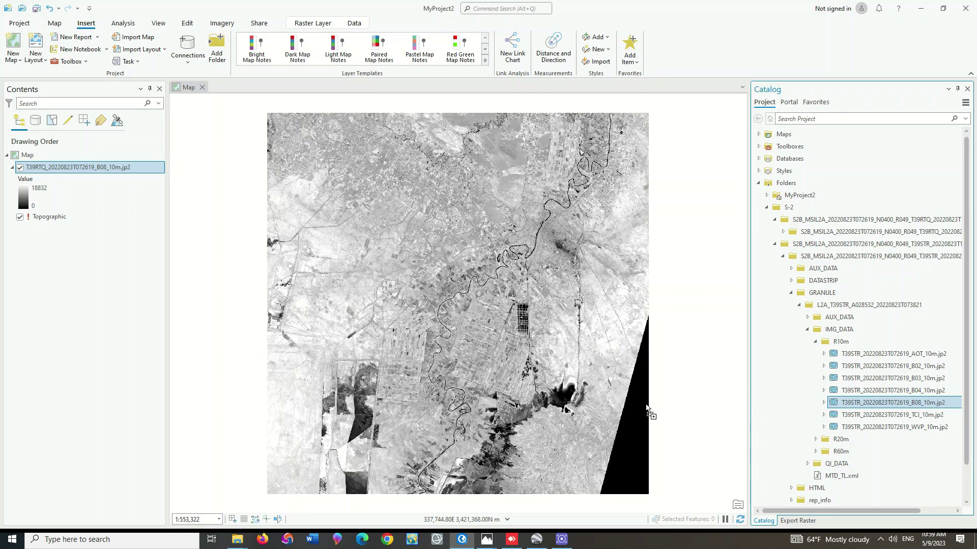
left_click_drag(904, 405, 625, 409)
left_click(508, 304)
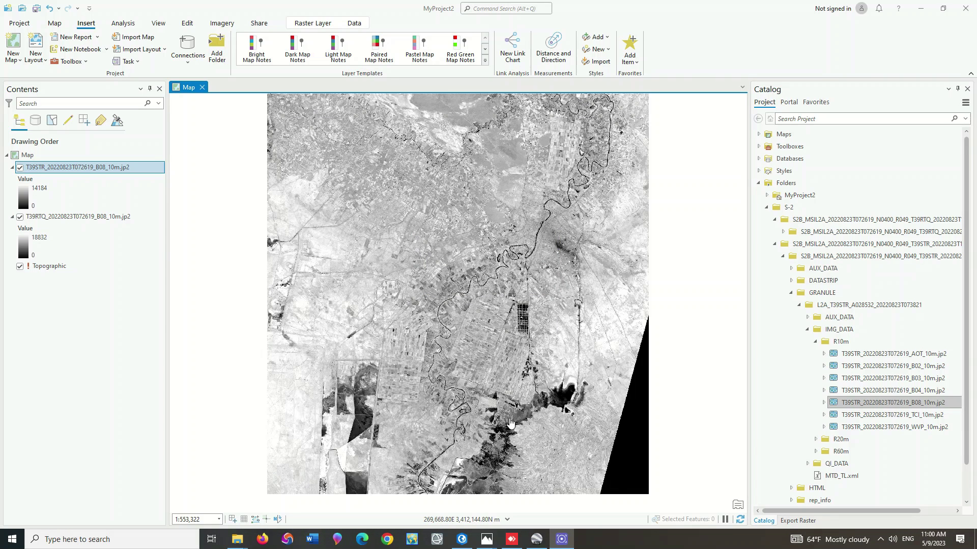
scroll(511, 425, "down", 2)
left_click_drag(546, 295, 539, 392)
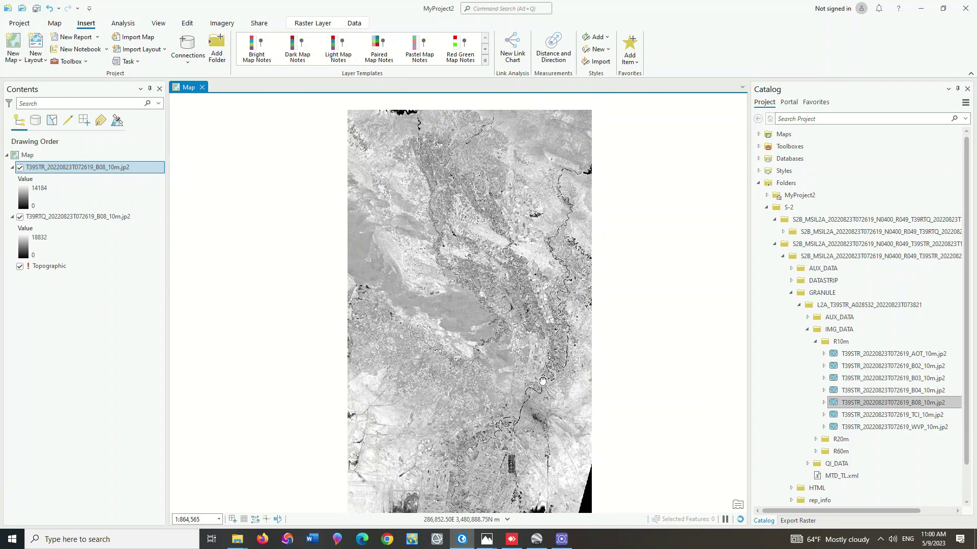
left_click(20, 168)
left_click(19, 167)
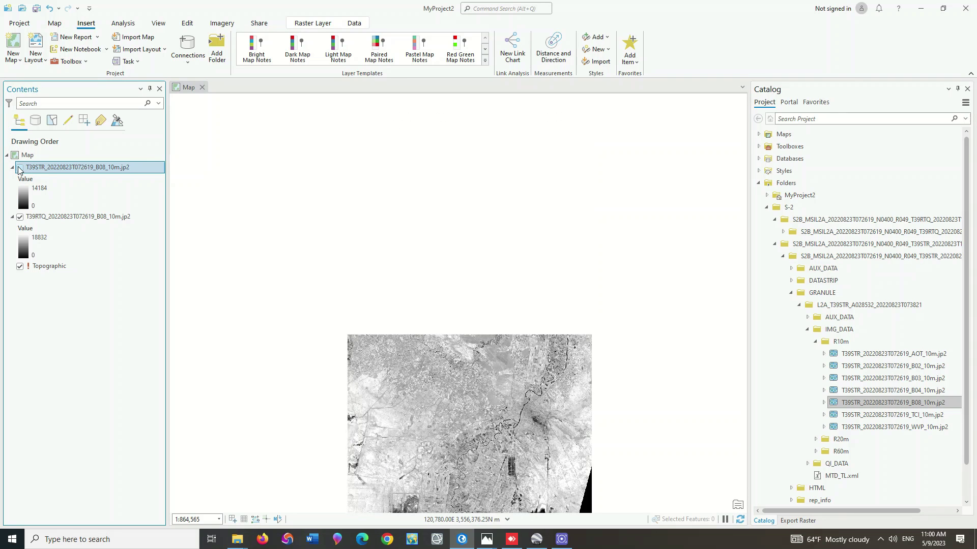
left_click(20, 167)
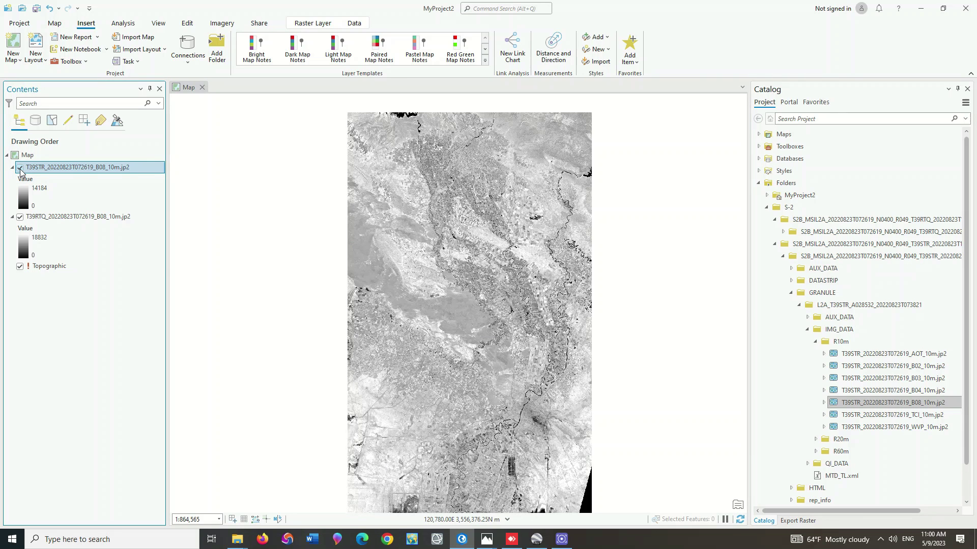
left_click(19, 168)
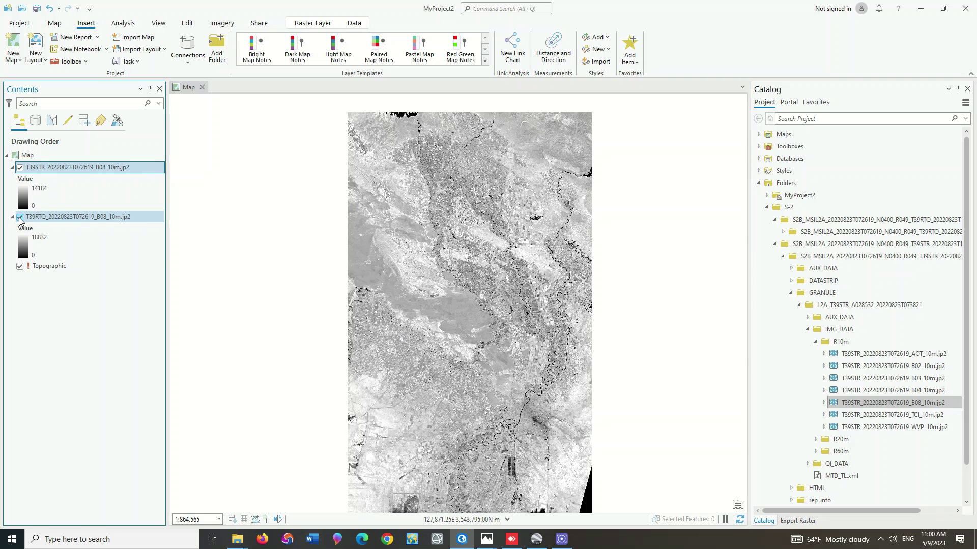
left_click(20, 218)
left_click(20, 217)
left_click(20, 218)
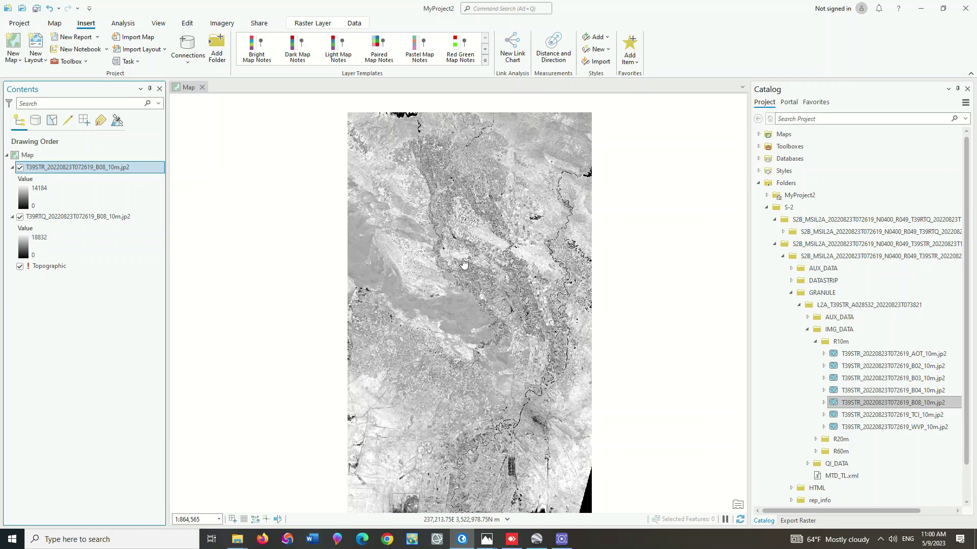
left_click(443, 299)
left_click_drag(443, 299, 448, 270)
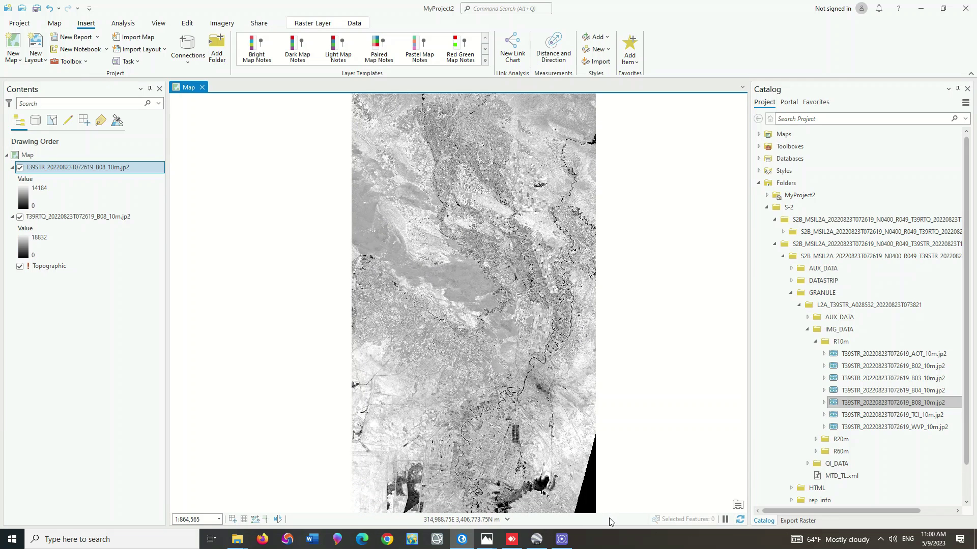
scroll(496, 312, "down", 2)
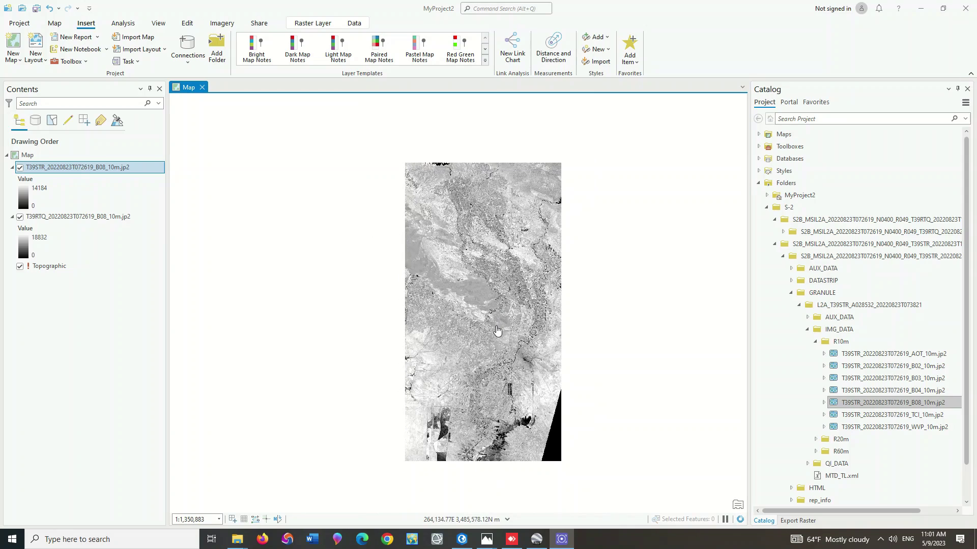
scroll(489, 334, "up", 2)
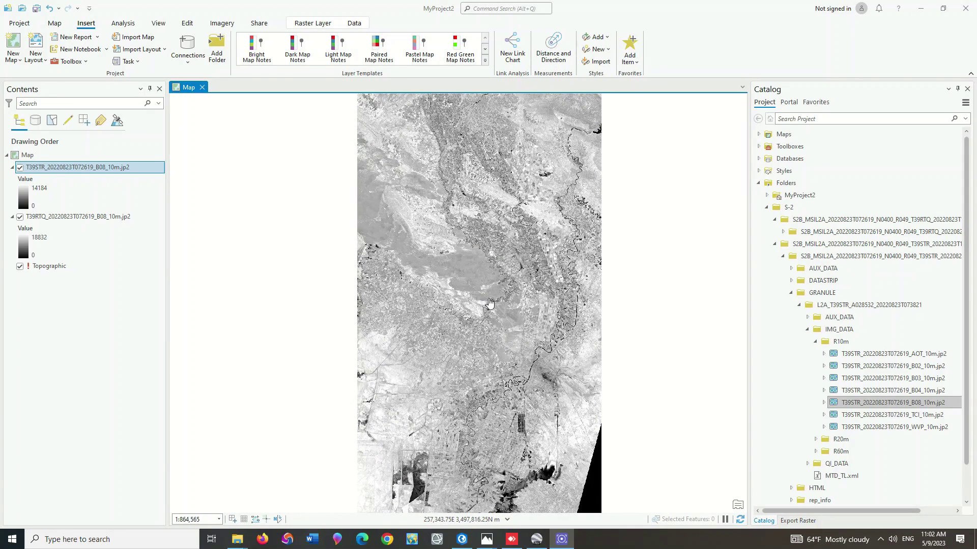
left_click_drag(539, 209, 552, 210)
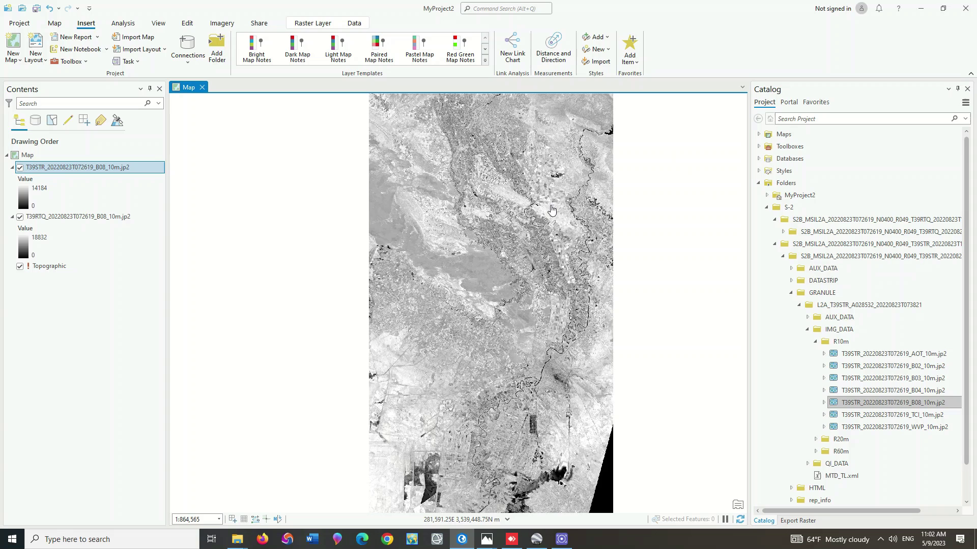
left_click(107, 220)
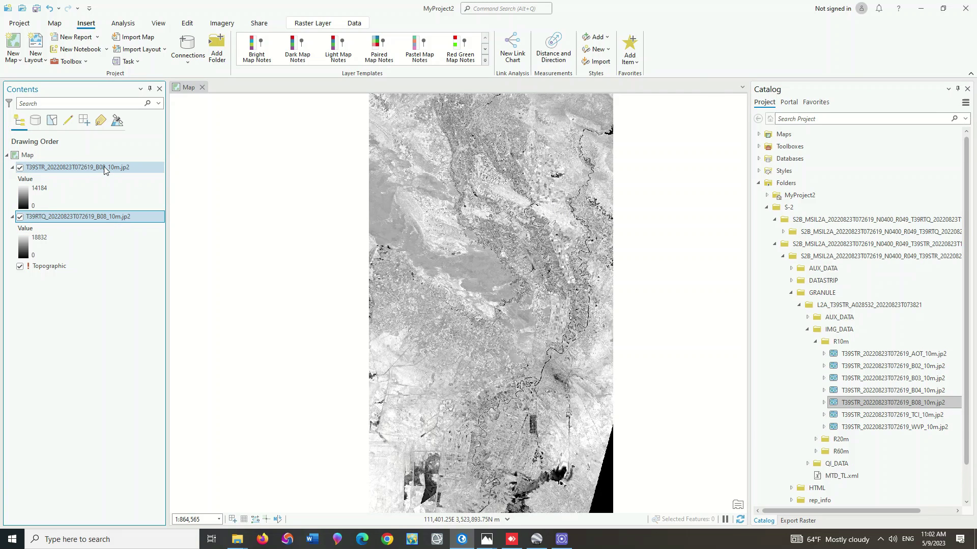
- Select both band 8 layers and run Imagery > Process > Mosaic on them
left_click(104, 166, "ctrl")
left_click(224, 23)
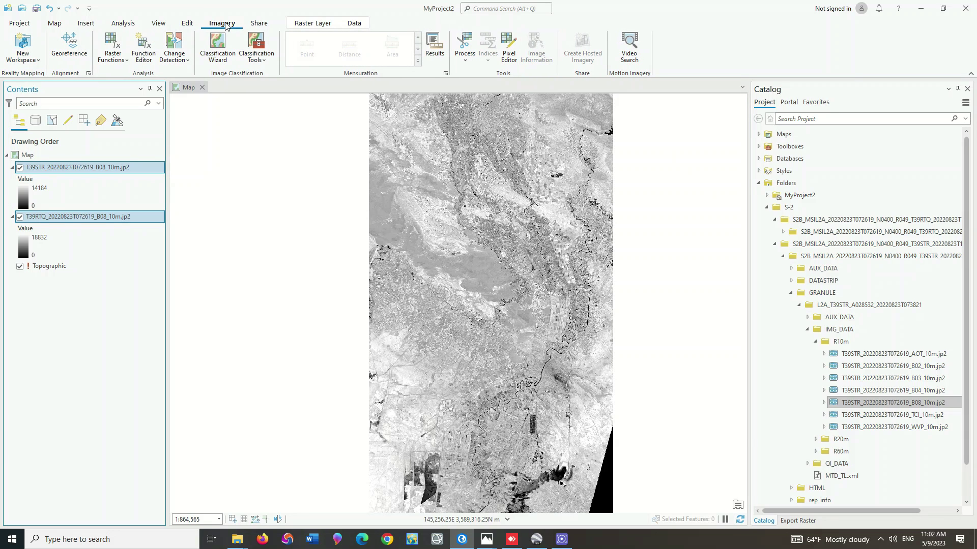
left_click(470, 63)
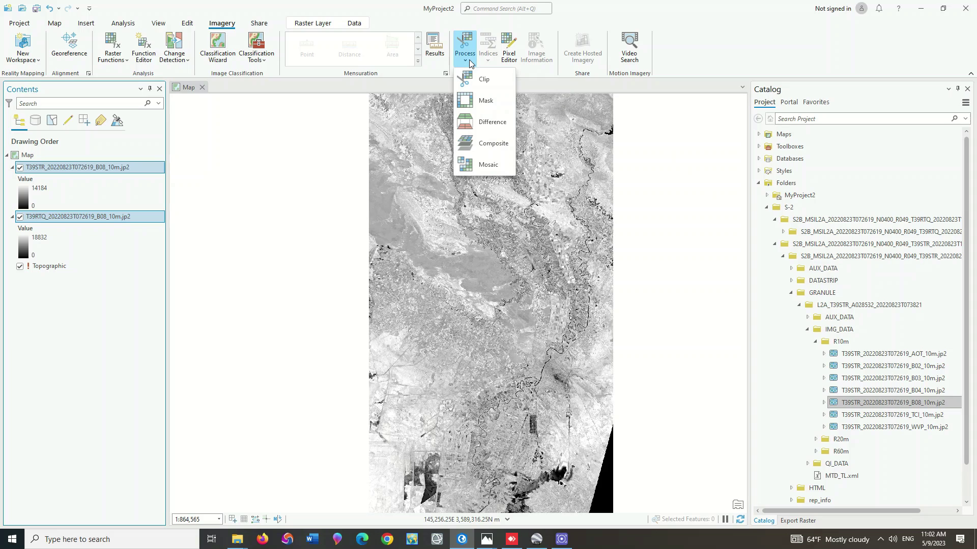
left_click(504, 168)
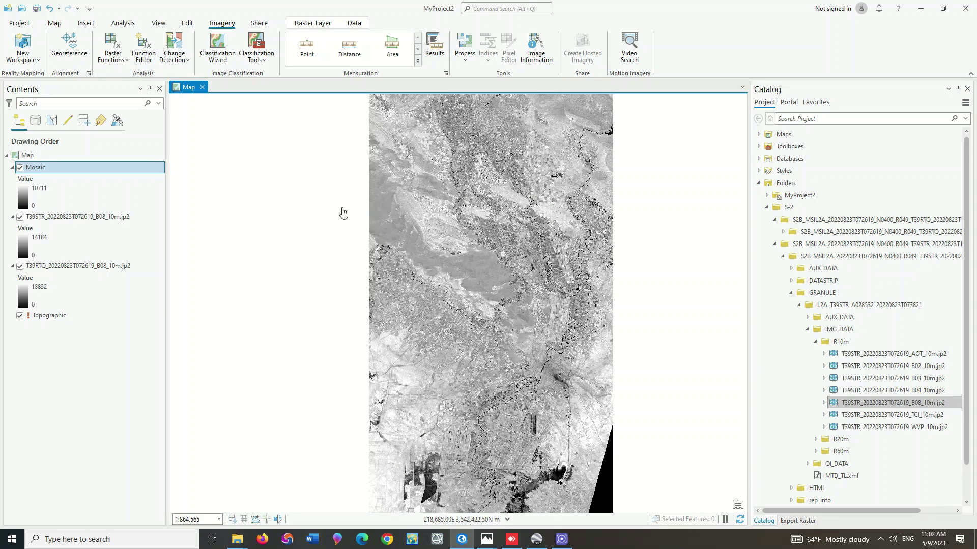
- Uncheck the T39STR band 8 layer in Contents to inspect the Mosaic
left_click(20, 217)
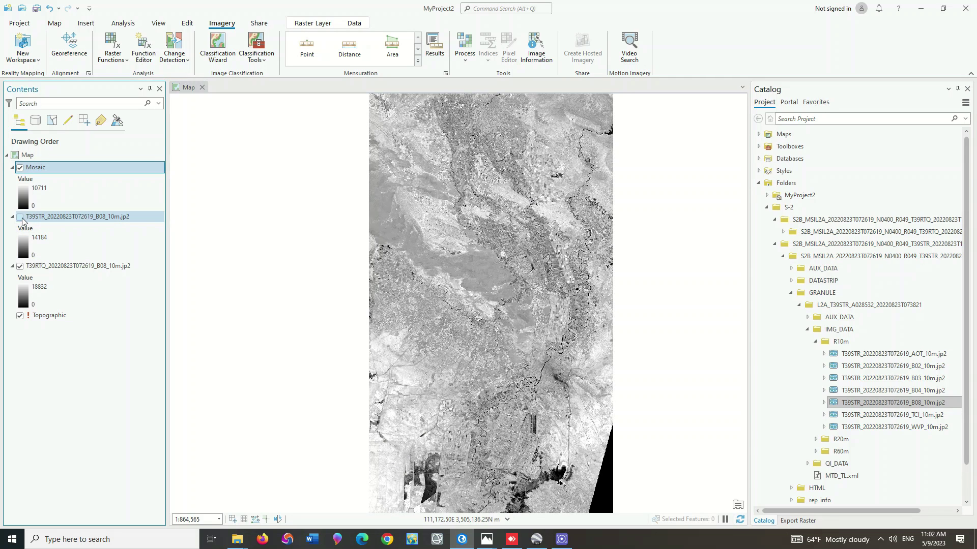